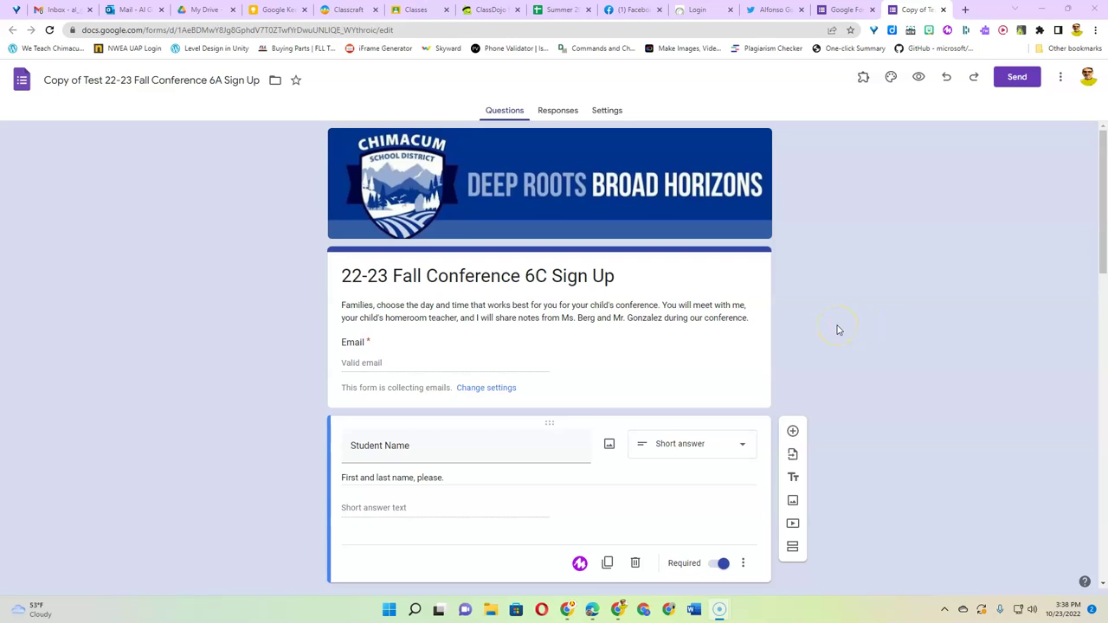
- Review the form's settings for collecting and limiting responses
{"action": "scroll", "coordinate": [693, 325], "scroll_direction": "down", "scroll_amount": 2}
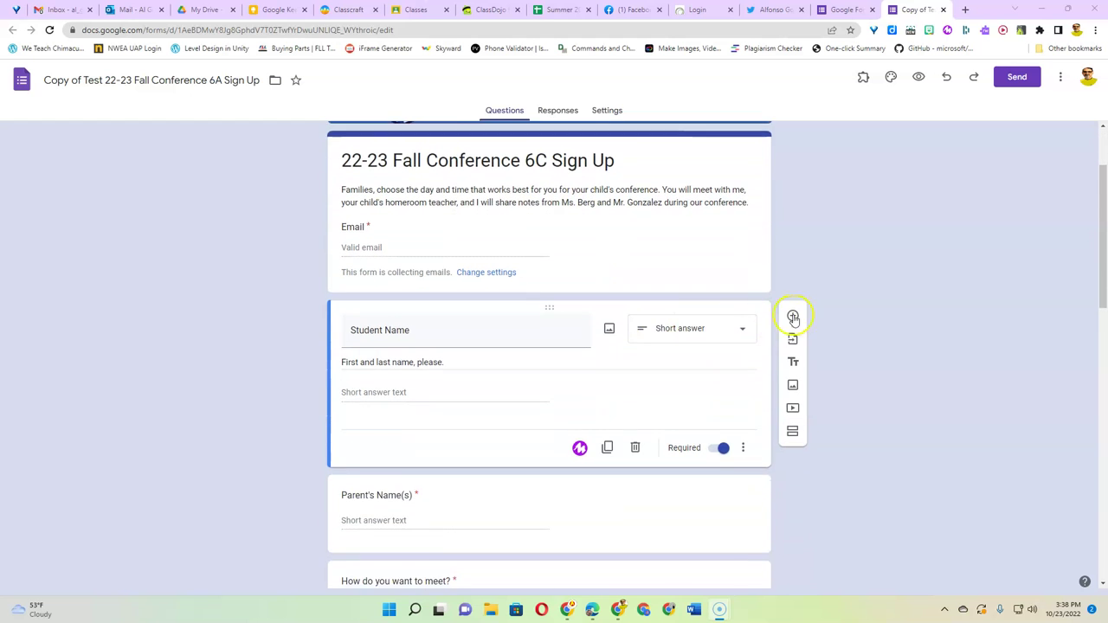
{"action": "scroll", "coordinate": [793, 319], "scroll_direction": "down", "scroll_amount": 1}
{"action": "scroll", "coordinate": [618, 230], "scroll_direction": "up", "scroll_amount": 1}
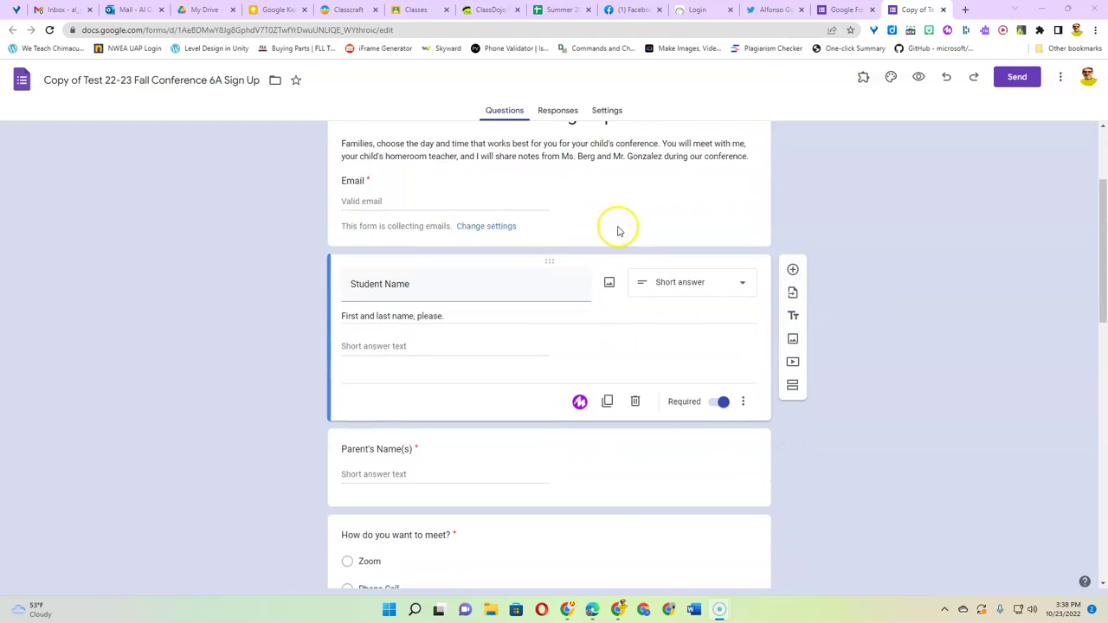
{"action": "scroll", "coordinate": [618, 231], "scroll_direction": "up", "scroll_amount": 3}
{"action": "left_click", "coordinate": [607, 110]}
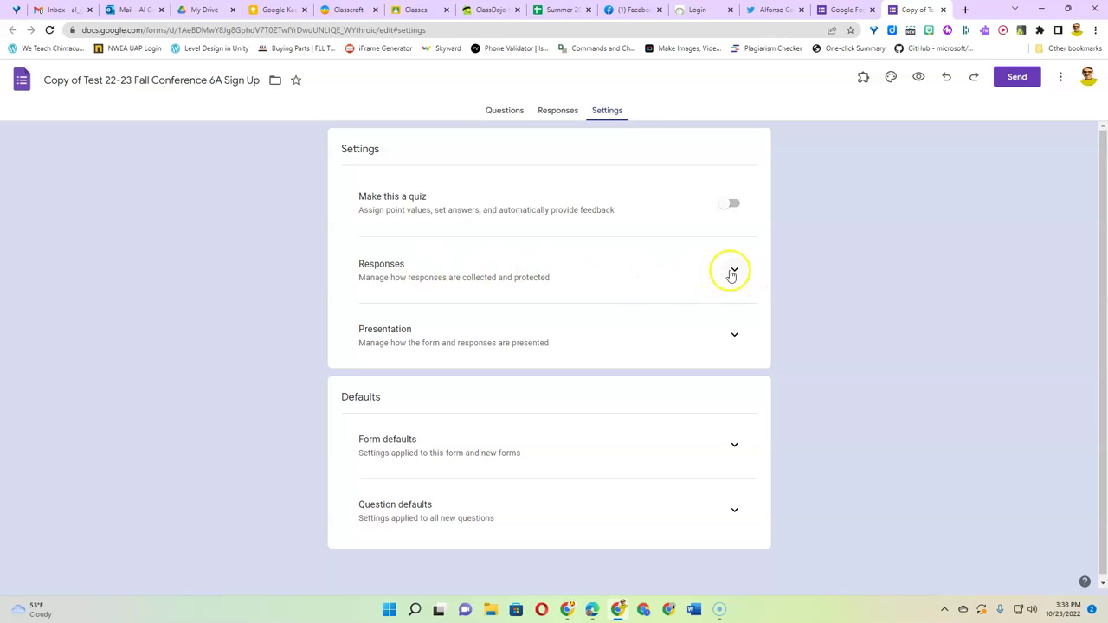
{"action": "left_click", "coordinate": [732, 274]}
{"action": "scroll", "coordinate": [803, 311], "scroll_direction": "down", "scroll_amount": 1}
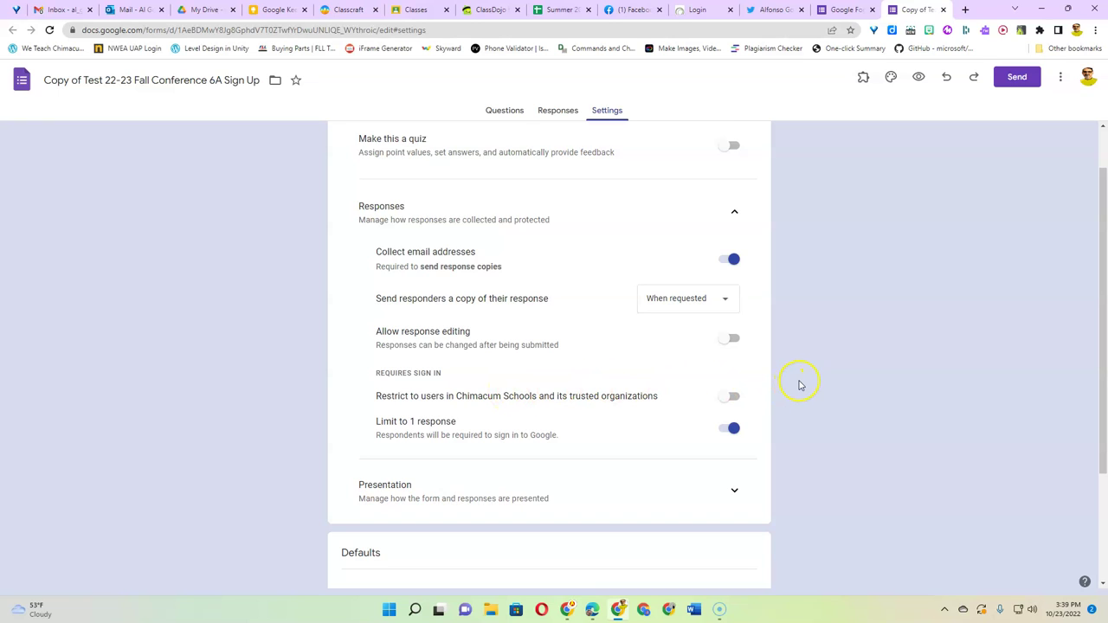
{"action": "scroll", "coordinate": [800, 385], "scroll_direction": "down", "scroll_amount": 1}
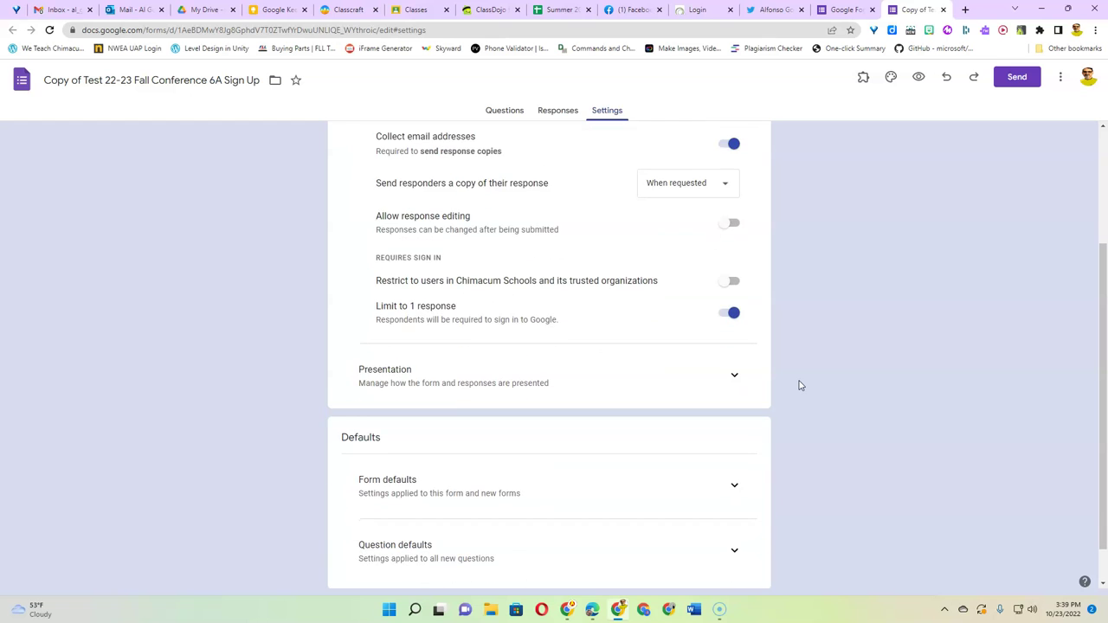
{"action": "scroll", "coordinate": [779, 364], "scroll_direction": "up", "scroll_amount": 5}
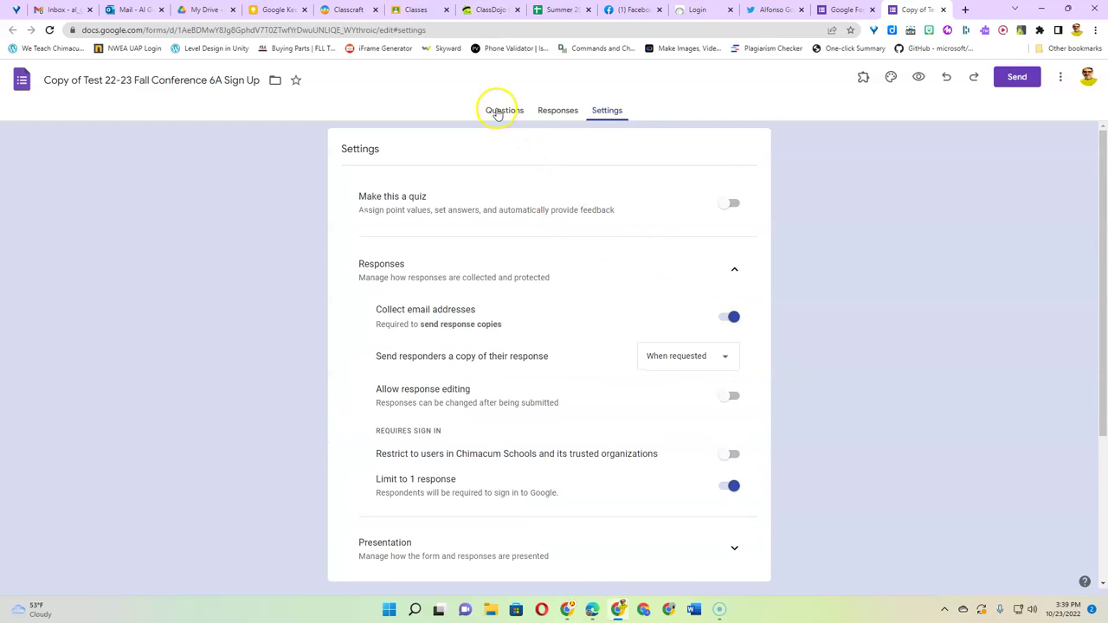
- Review the form's questions, from the student and parent names through the meeting method to the list of conference times
{"action": "left_click", "coordinate": [500, 110]}
{"action": "scroll", "coordinate": [895, 193], "scroll_direction": "down", "scroll_amount": 1}
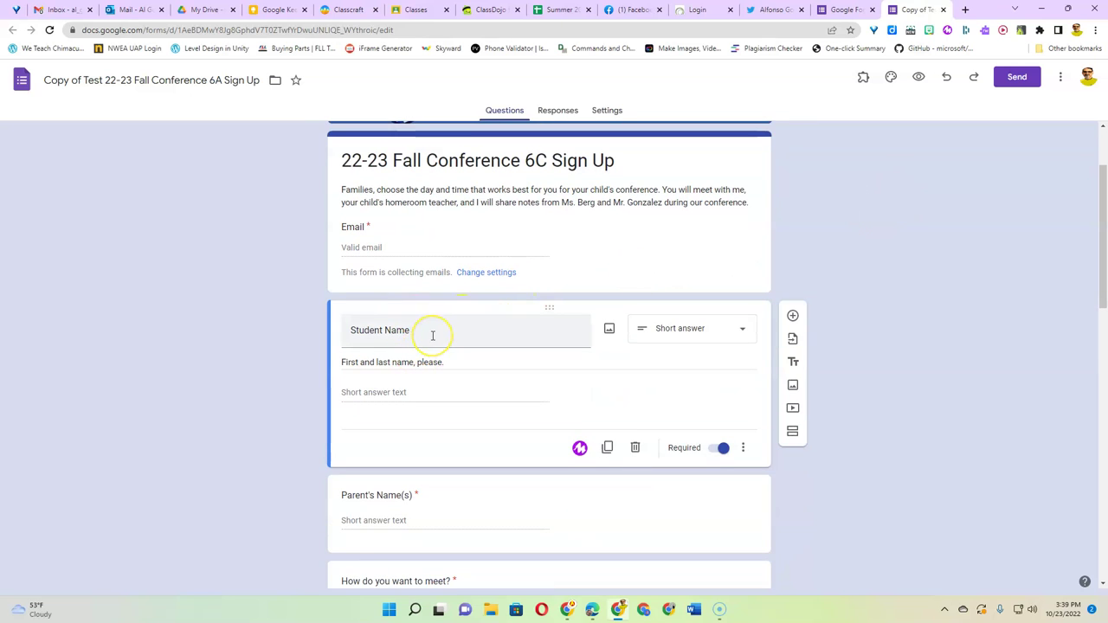
{"action": "scroll", "coordinate": [432, 337], "scroll_direction": "down", "scroll_amount": 1}
{"action": "scroll", "coordinate": [415, 363], "scroll_direction": "down", "scroll_amount": 1}
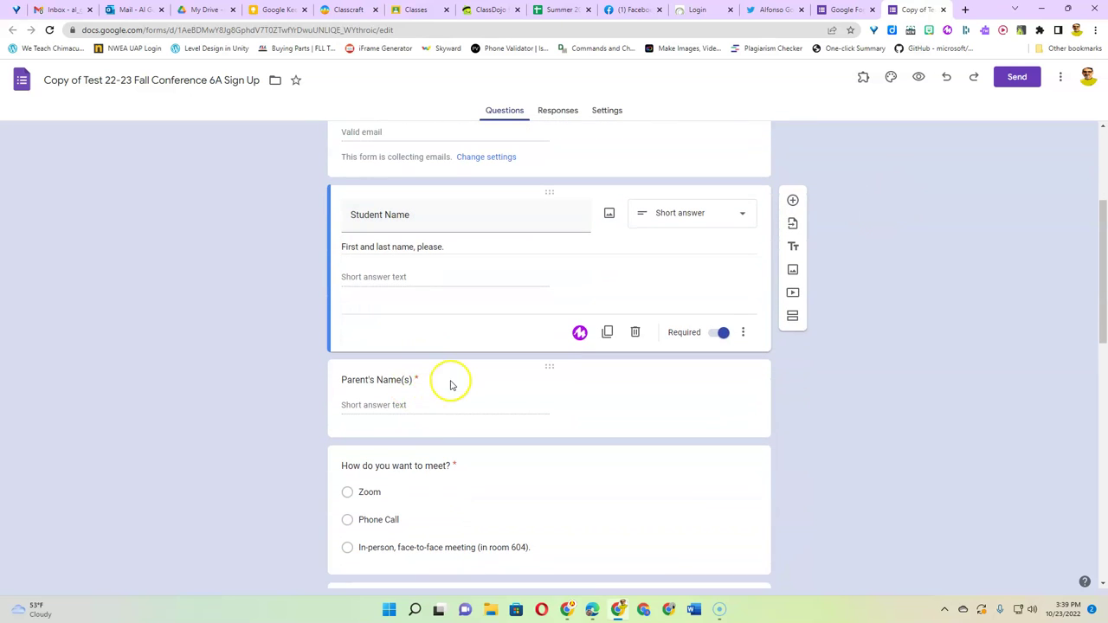
{"action": "scroll", "coordinate": [450, 384], "scroll_direction": "up", "scroll_amount": 1}
{"action": "scroll", "coordinate": [450, 385], "scroll_direction": "down", "scroll_amount": 1}
{"action": "scroll", "coordinate": [450, 385], "scroll_direction": "up", "scroll_amount": 1}
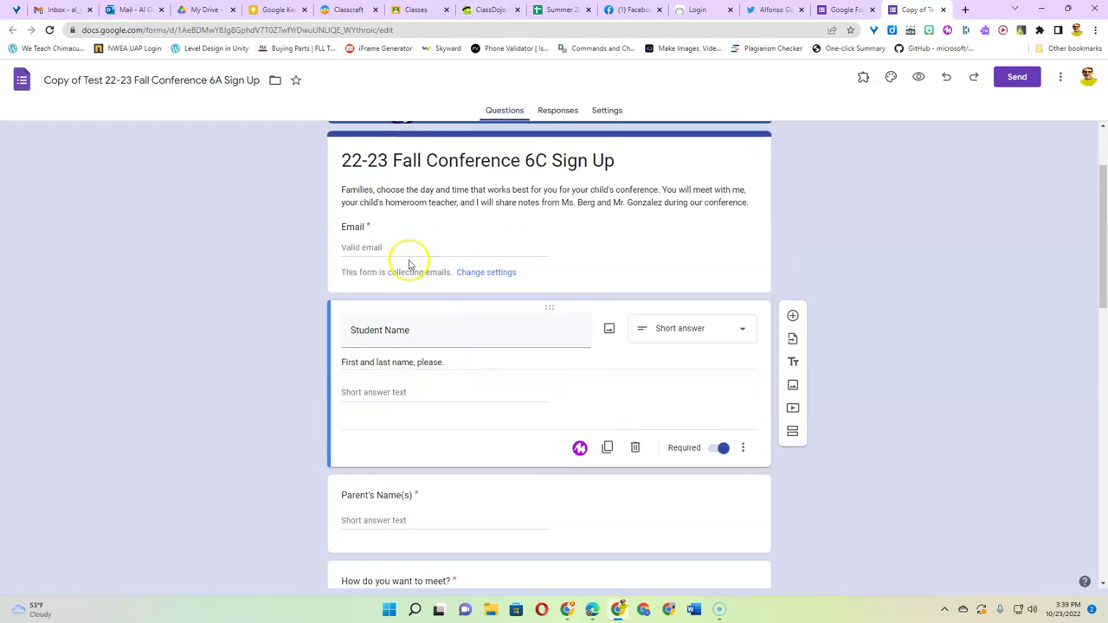
{"action": "scroll", "coordinate": [442, 366], "scroll_direction": "down", "scroll_amount": 4}
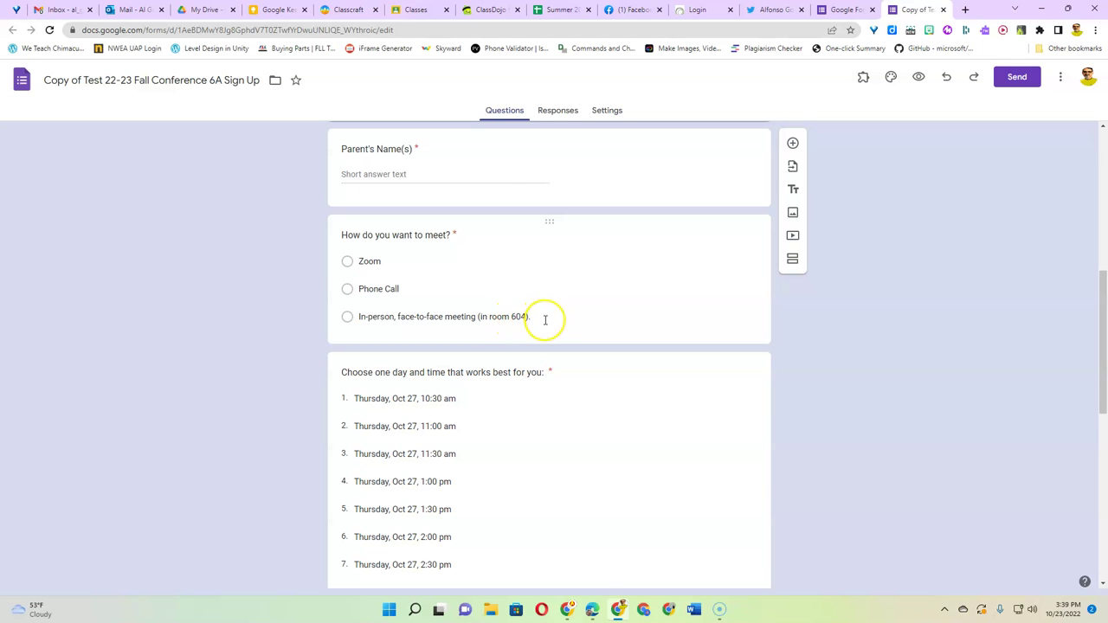
{"action": "scroll", "coordinate": [543, 321], "scroll_direction": "down", "scroll_amount": 2}
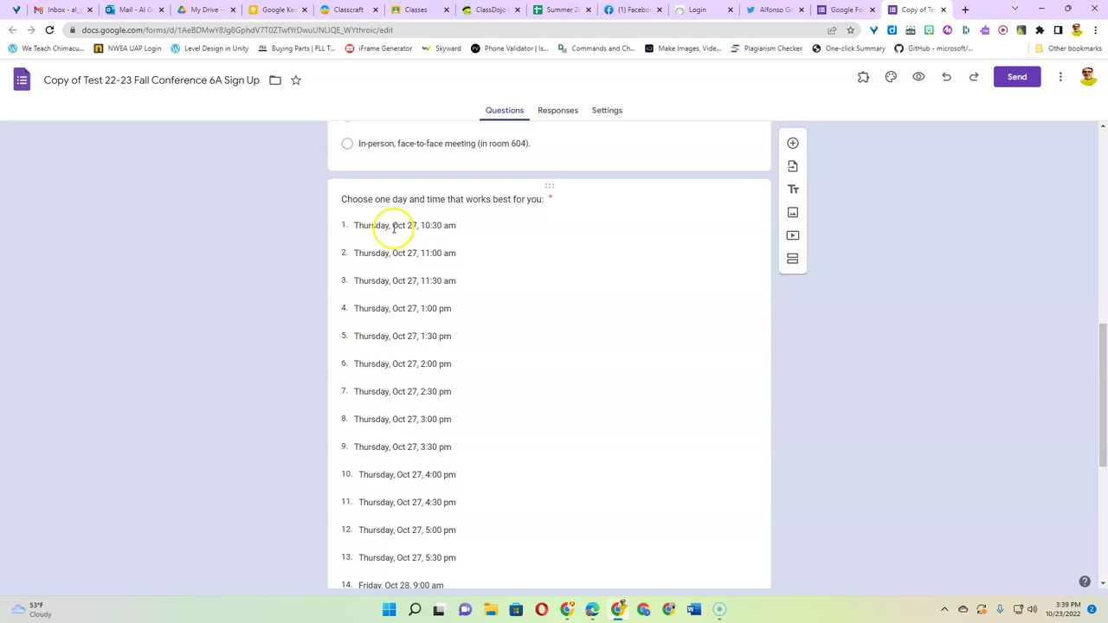
{"action": "scroll", "coordinate": [458, 245], "scroll_direction": "down", "scroll_amount": 3}
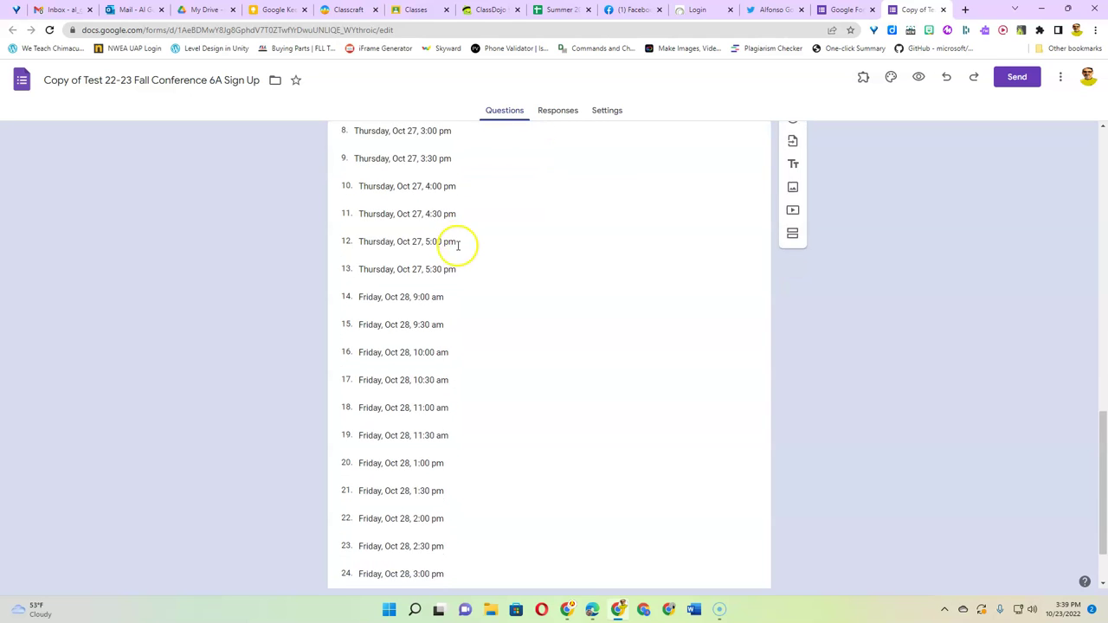
{"action": "scroll", "coordinate": [457, 247], "scroll_direction": "up", "scroll_amount": 5}
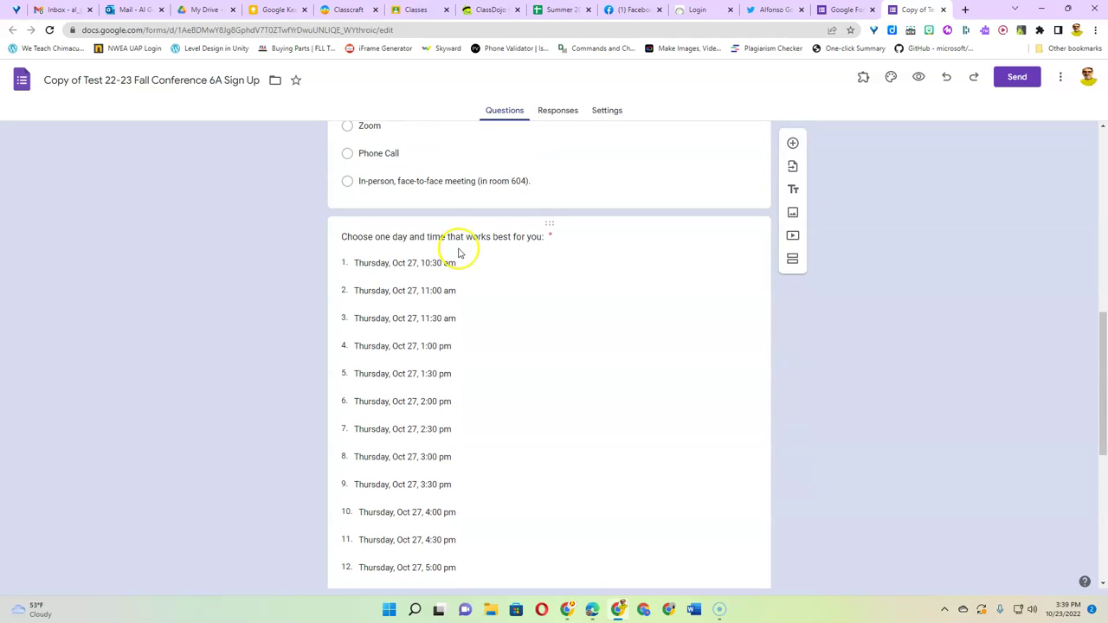
- Check the question type of "Choose one day and time that works best for you:"
{"action": "left_click", "coordinate": [606, 248]}
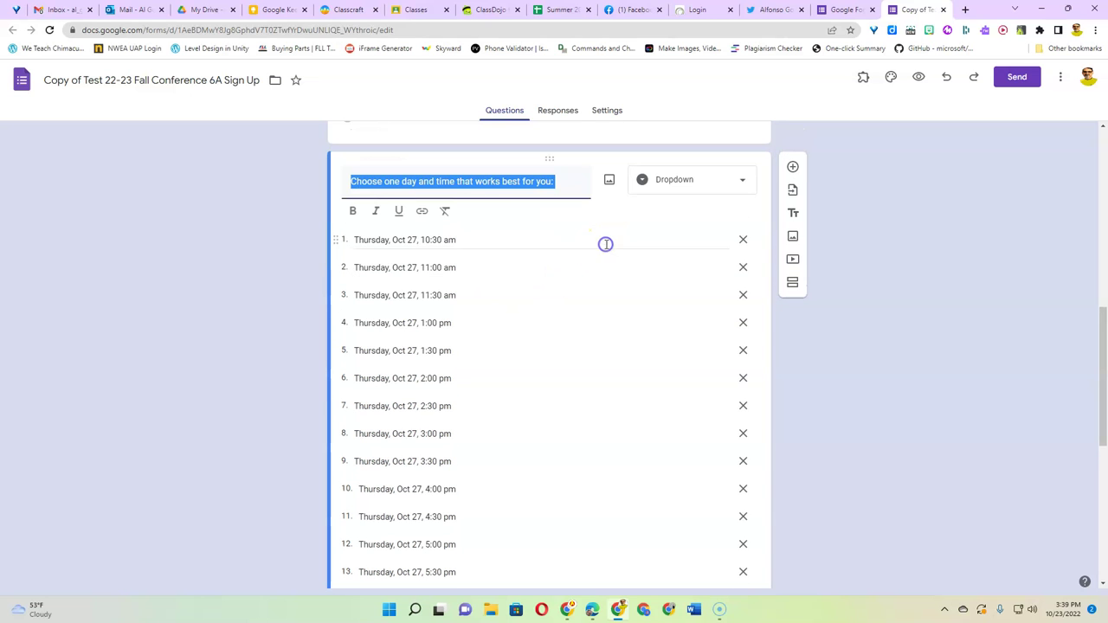
{"action": "left_click", "coordinate": [684, 189]}
{"action": "left_click", "coordinate": [877, 280]}
- Open the Choice Eliminator Lite add-on's configuration and dismiss the author's note after reading its dropdown advice
{"action": "scroll", "coordinate": [879, 279], "scroll_direction": "up", "scroll_amount": 3}
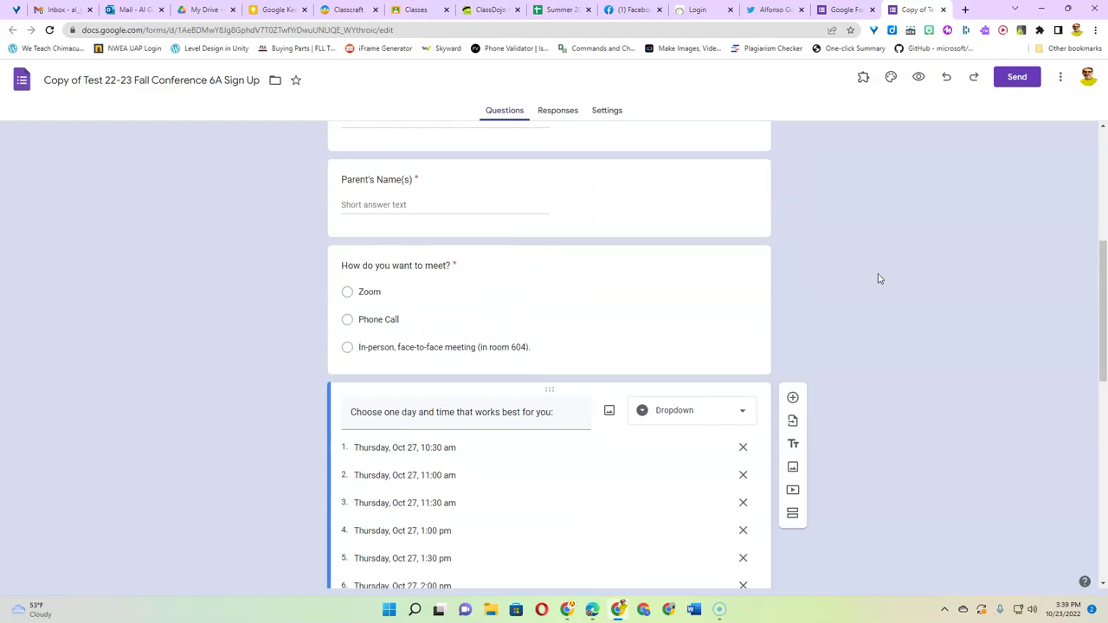
{"action": "scroll", "coordinate": [807, 163], "scroll_direction": "up", "scroll_amount": 3}
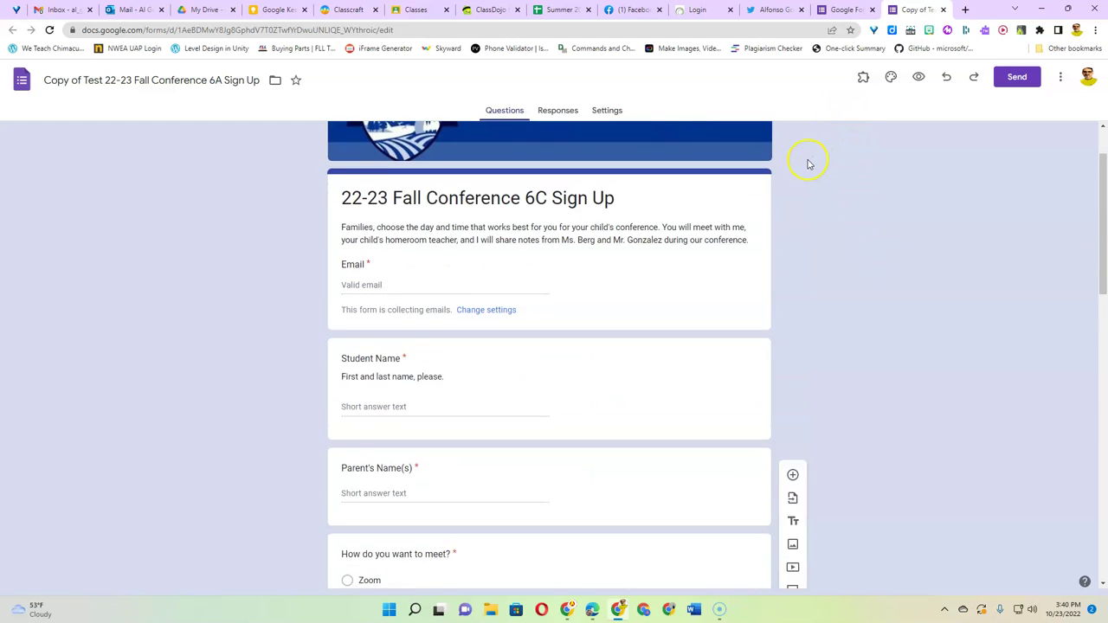
{"action": "scroll", "coordinate": [807, 163], "scroll_direction": "up", "scroll_amount": 2}
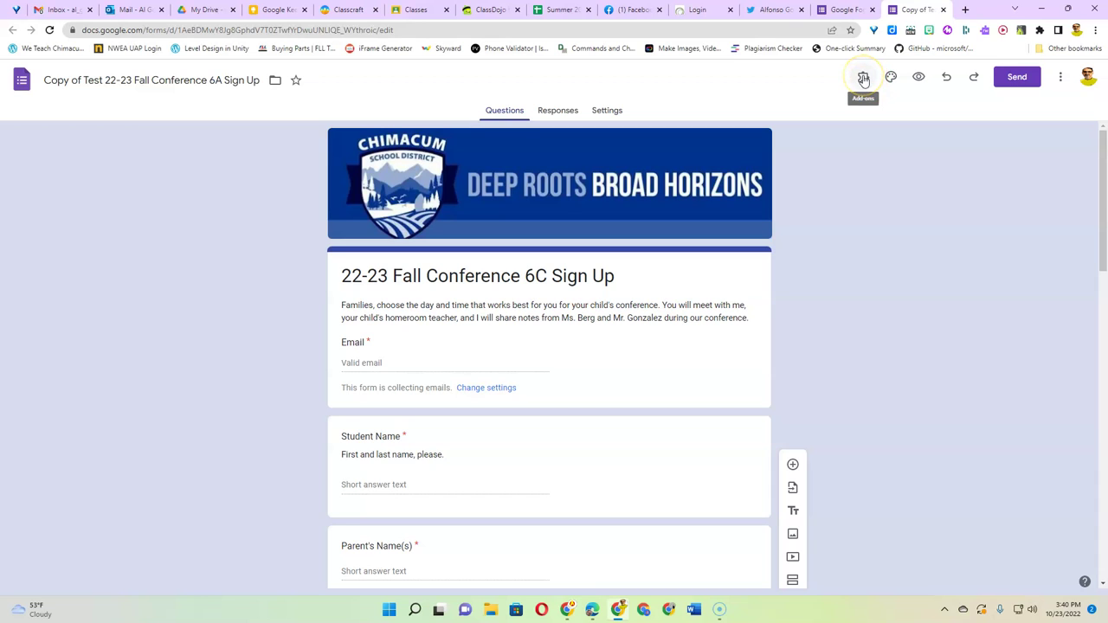
{"action": "left_click", "coordinate": [863, 78]}
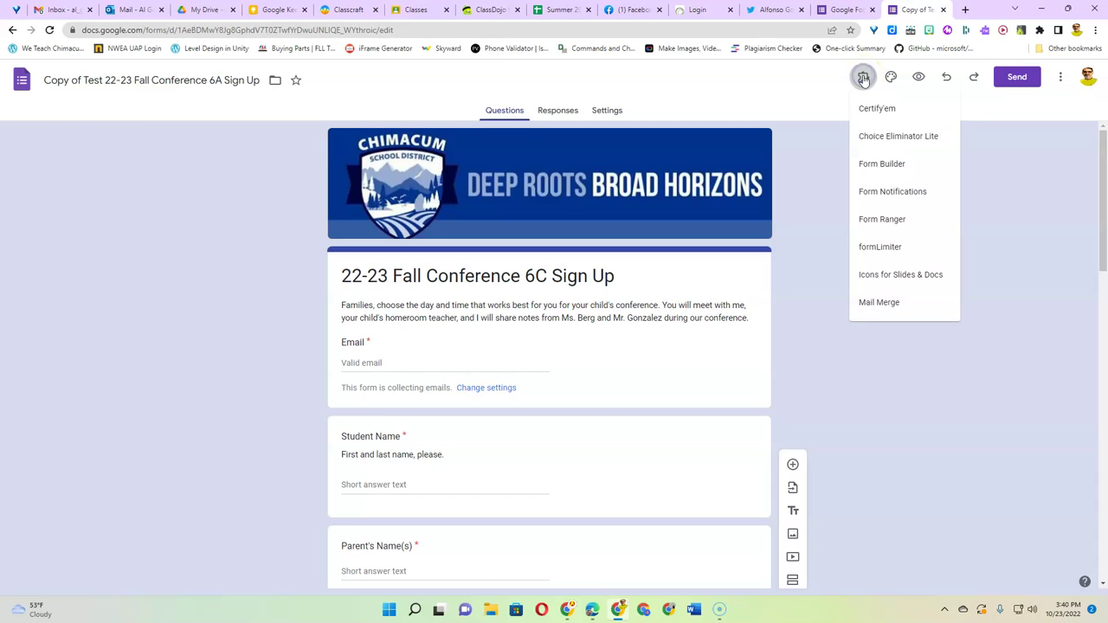
{"action": "left_click", "coordinate": [914, 140]}
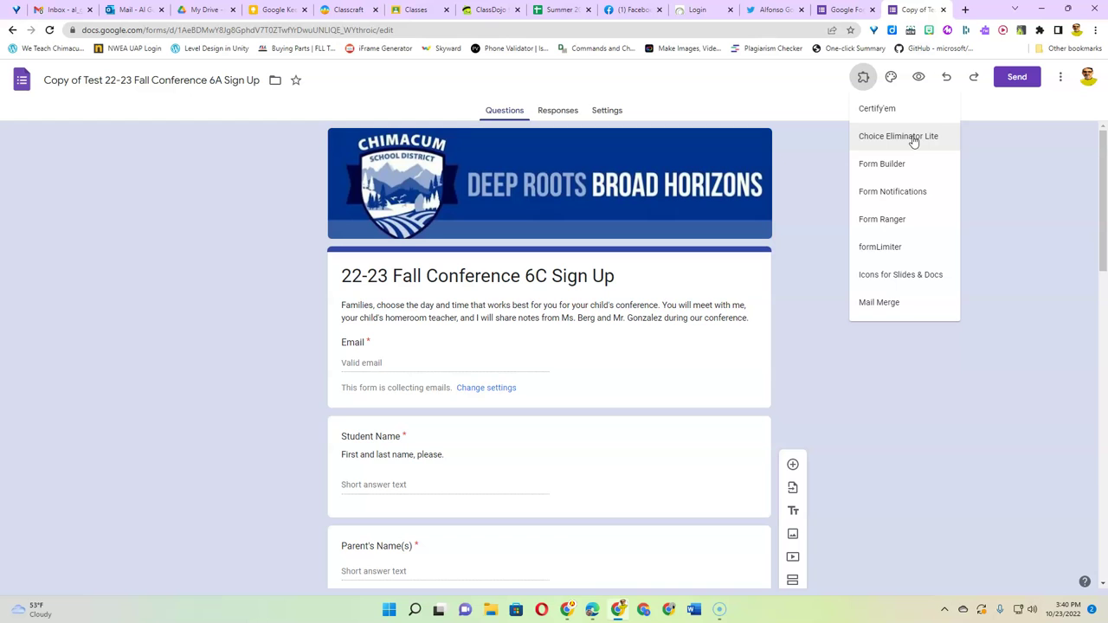
{"action": "left_click", "coordinate": [912, 136]}
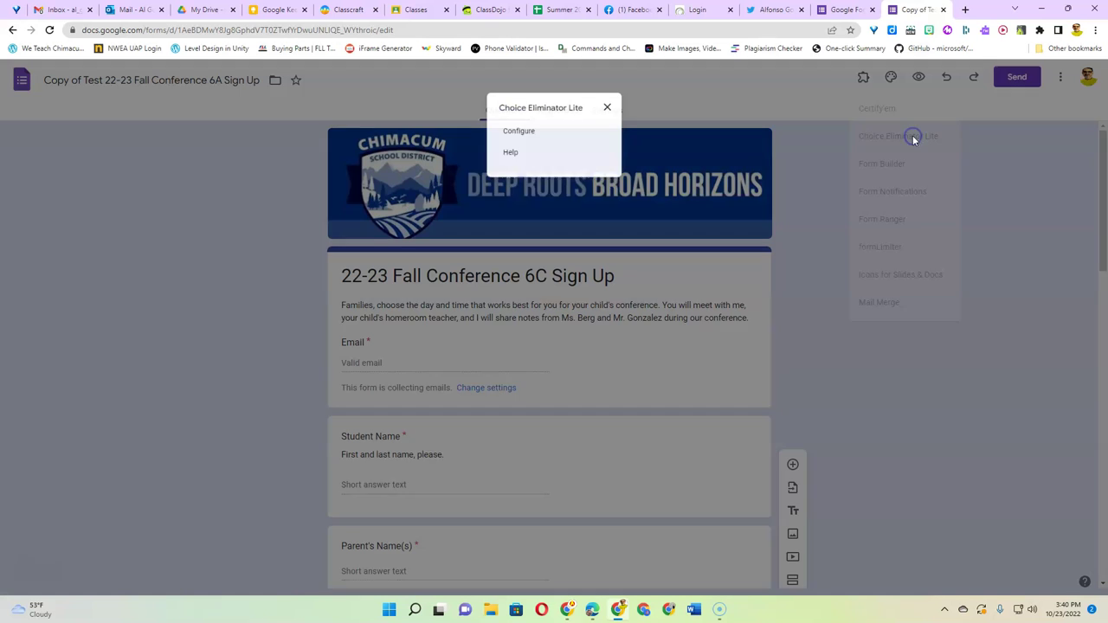
{"action": "left_click", "coordinate": [514, 131]}
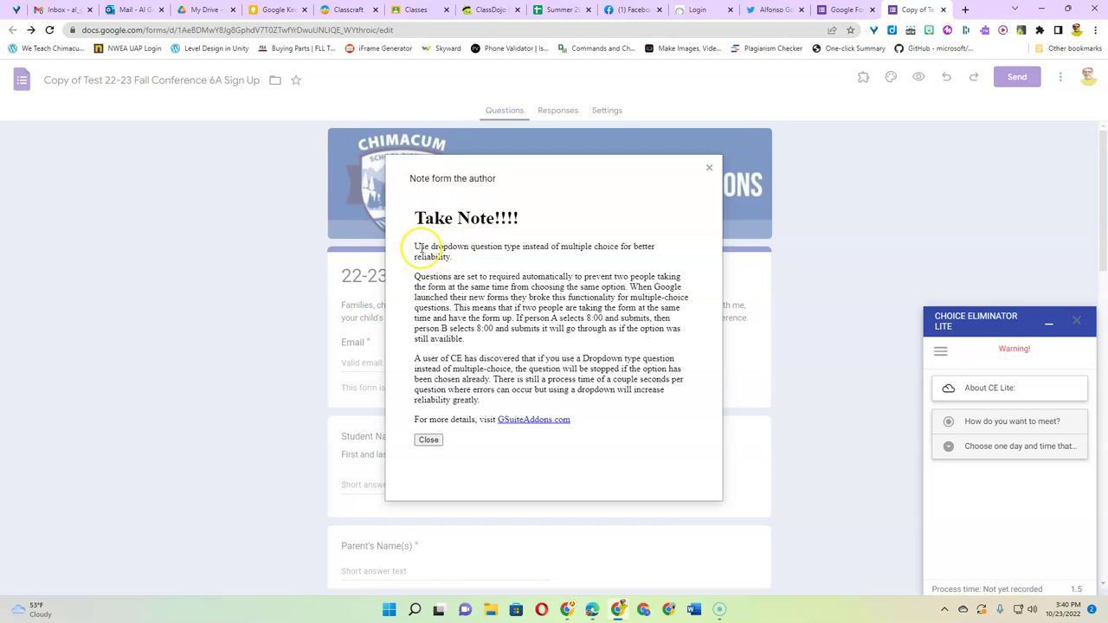
{"action": "left_click_drag", "start_coordinate": [415, 250], "coordinate": [455, 258]}
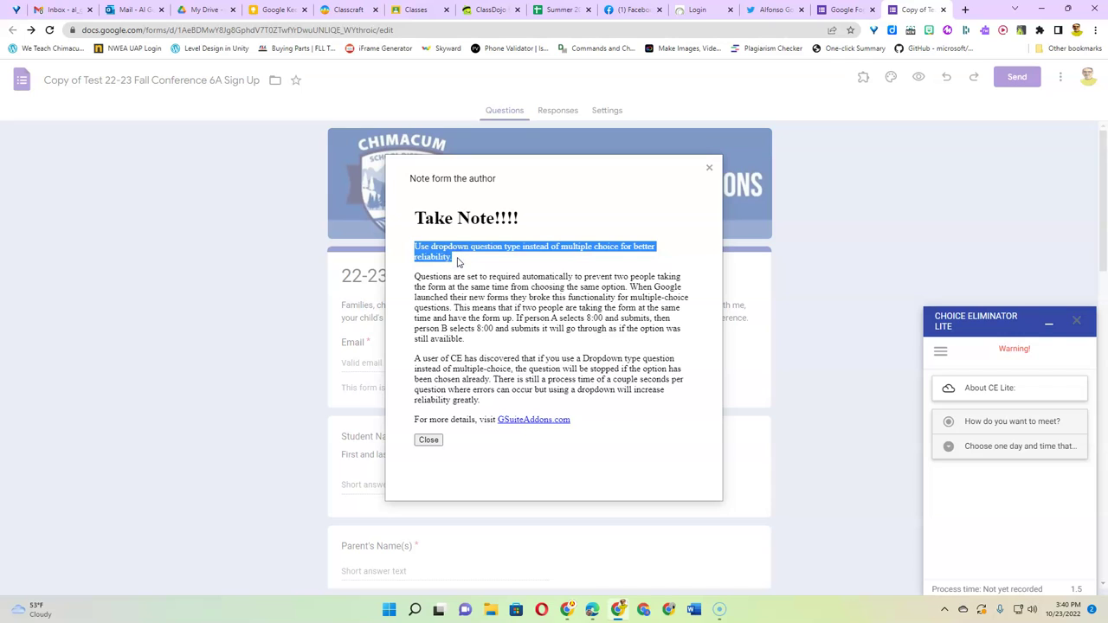
{"action": "left_click", "coordinate": [458, 260]}
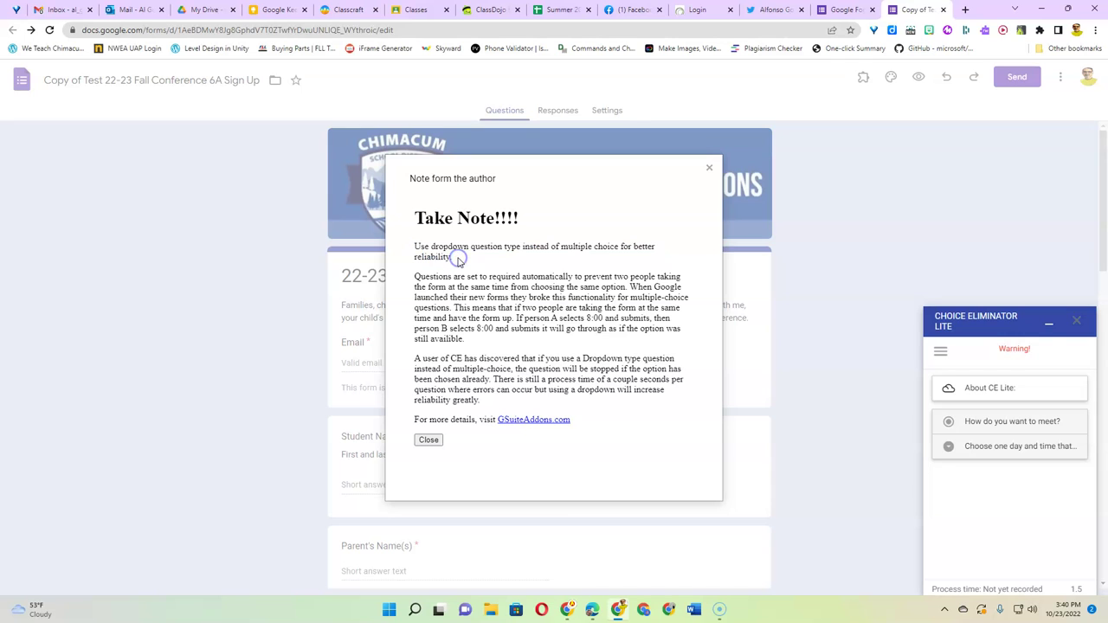
{"action": "left_click", "coordinate": [428, 440]}
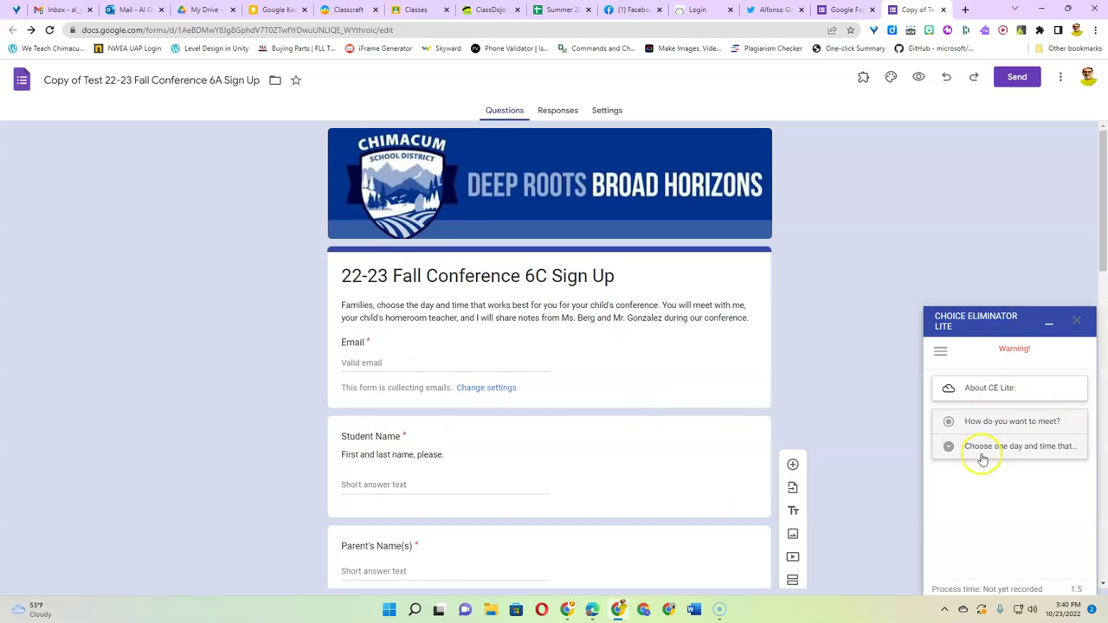
- Inspect the choice elimination option for the "How do you want to meet?" question in the add-on
{"action": "scroll", "coordinate": [641, 432], "scroll_direction": "down", "scroll_amount": 4}
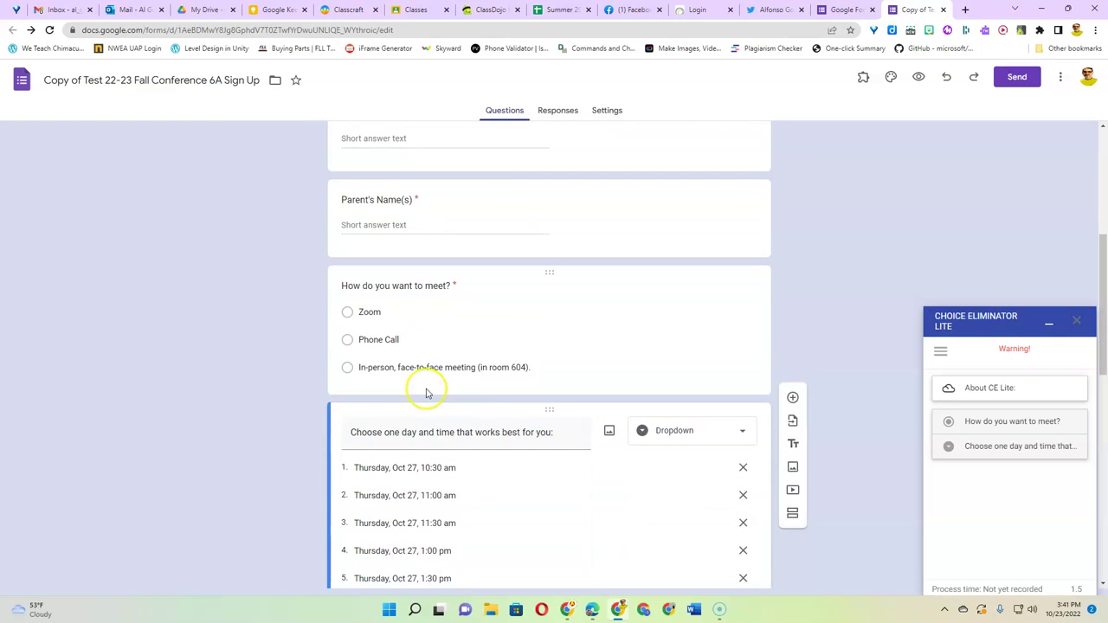
{"action": "left_click", "coordinate": [983, 424]}
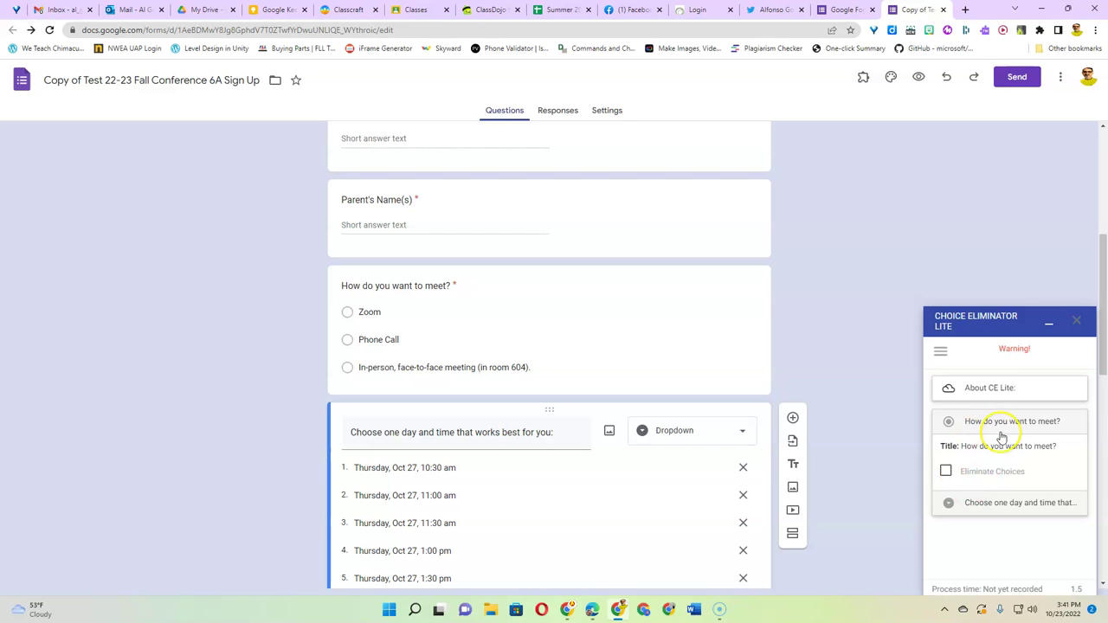
{"action": "left_click", "coordinate": [999, 424]}
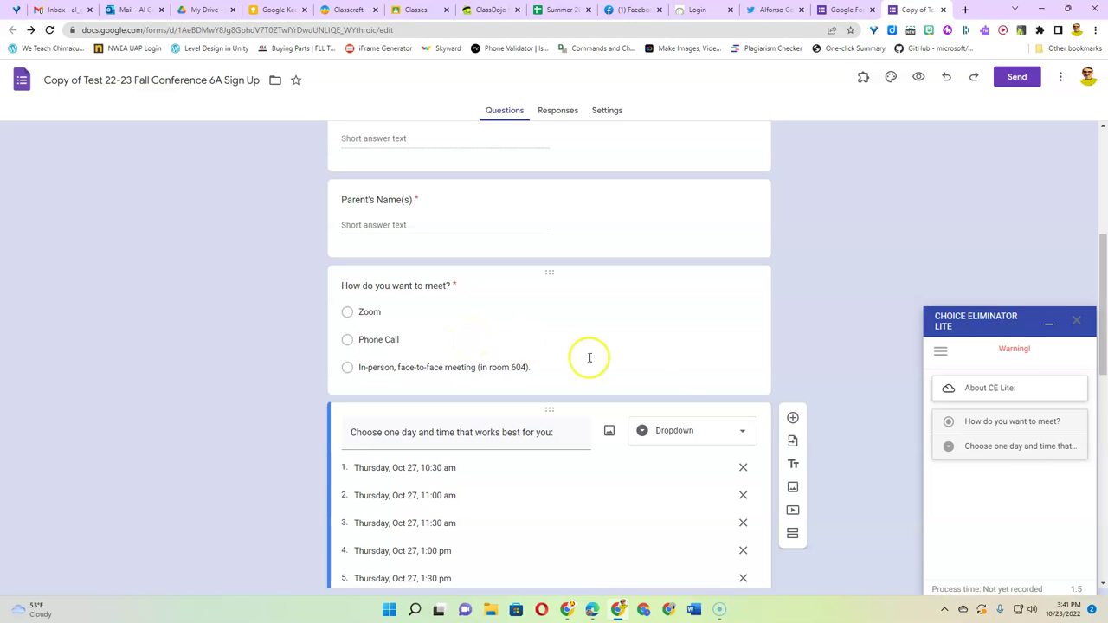
- Enable Eliminate Choices for the "Choose one day and time that works best for you:" question and minimize the add-on
{"action": "left_click", "coordinate": [1004, 455]}
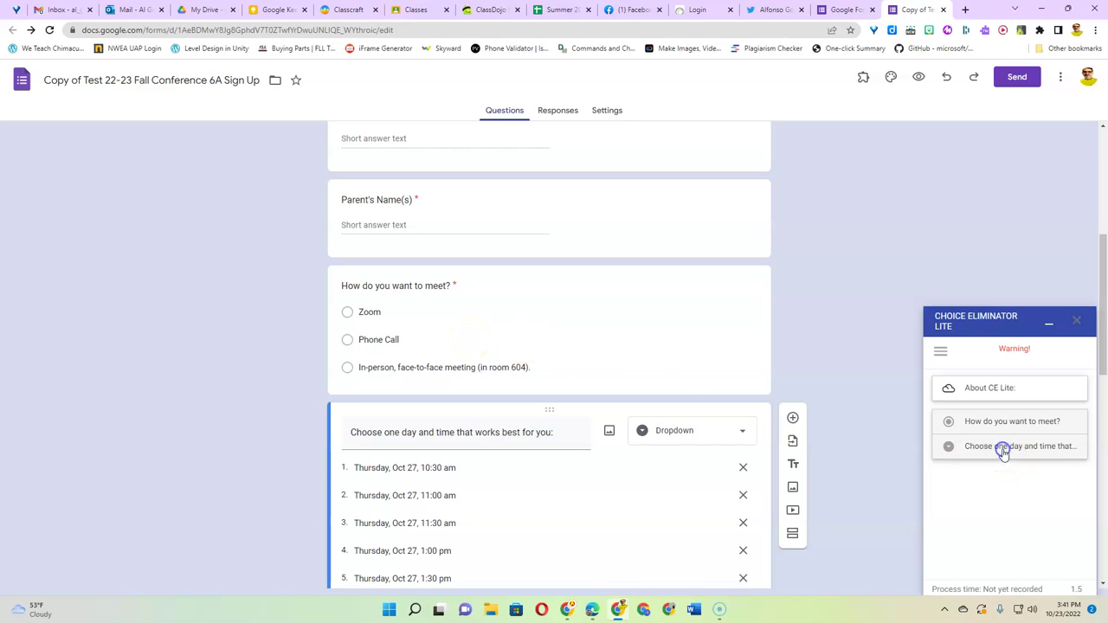
{"action": "left_click", "coordinate": [945, 508]}
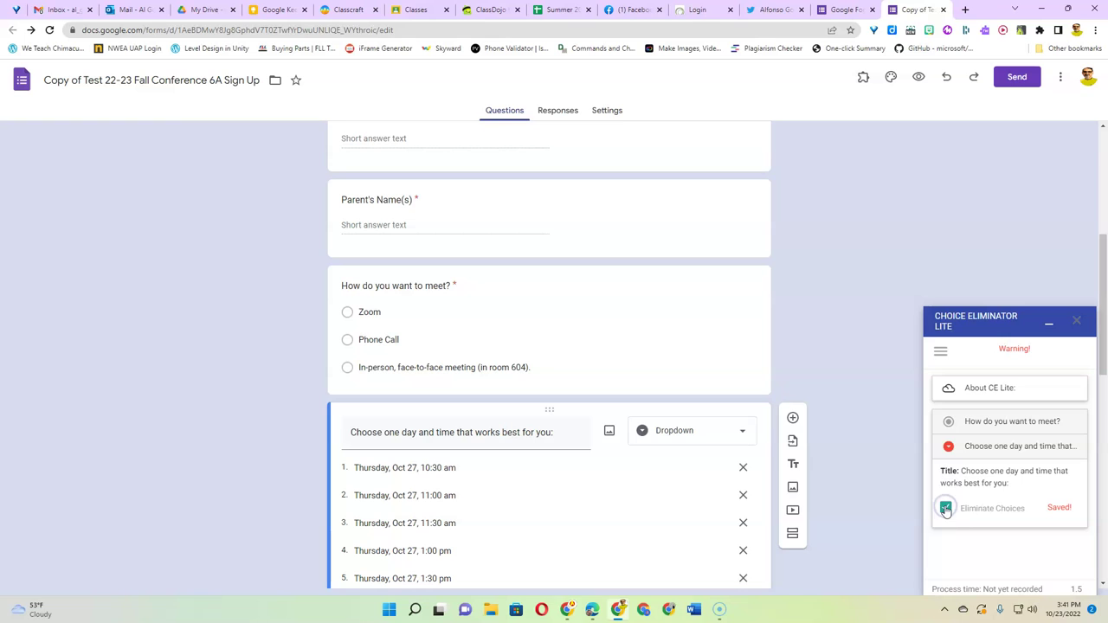
{"action": "left_click", "coordinate": [952, 544]}
{"action": "left_click", "coordinate": [1047, 321]}
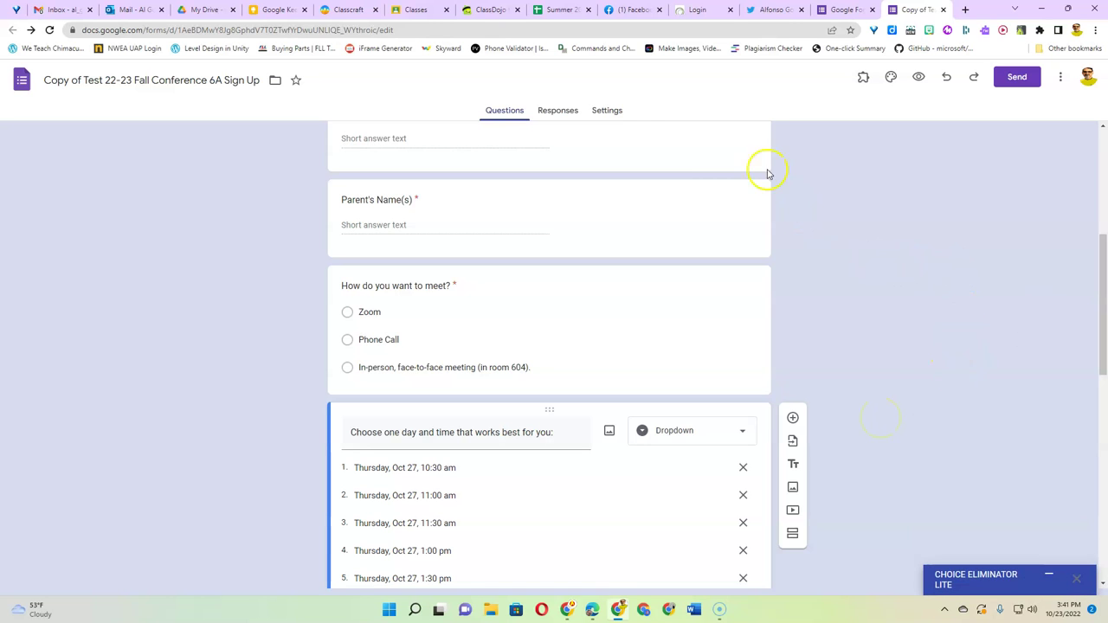
- Show the form's responses
{"action": "left_click", "coordinate": [558, 111]}
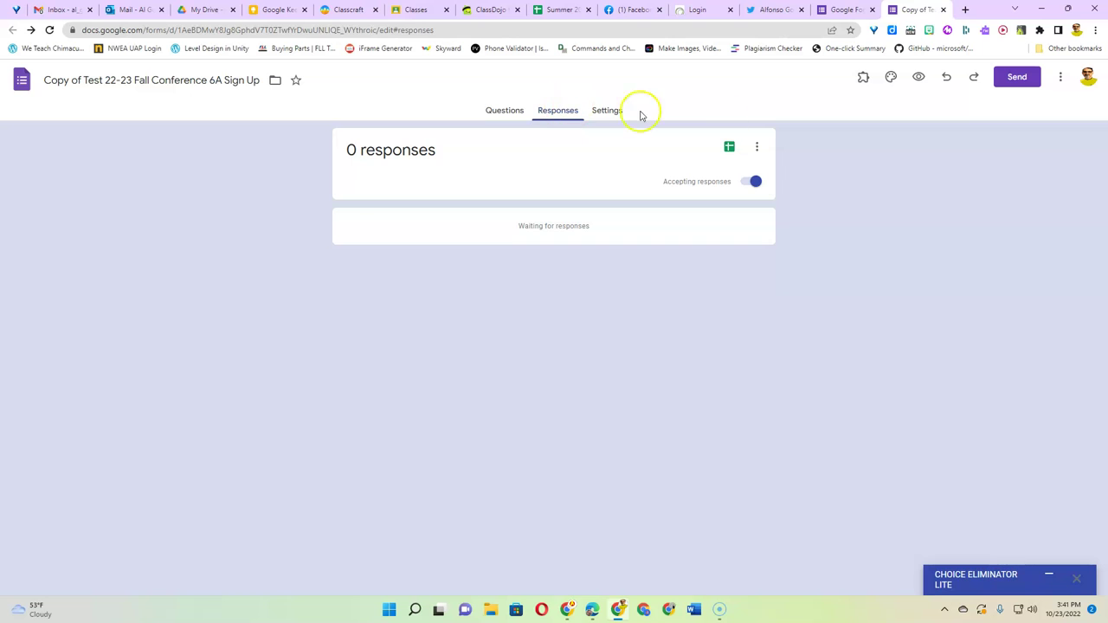